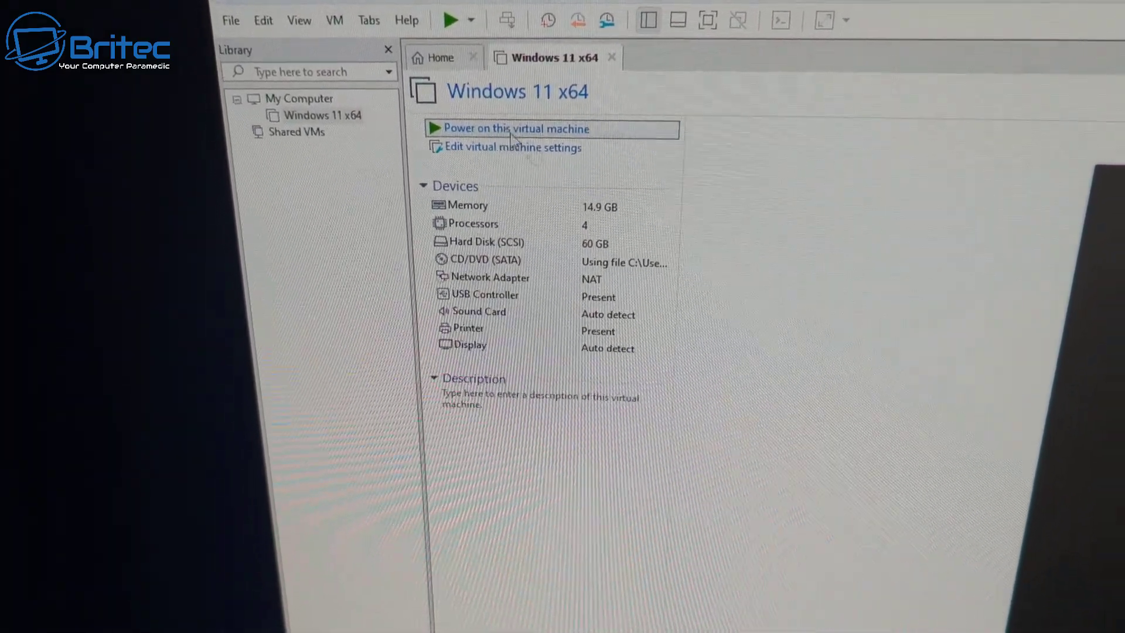
# Start the Windows 11 x64 guest from the VMware Workstation Library
pyautogui.click(505, 136)
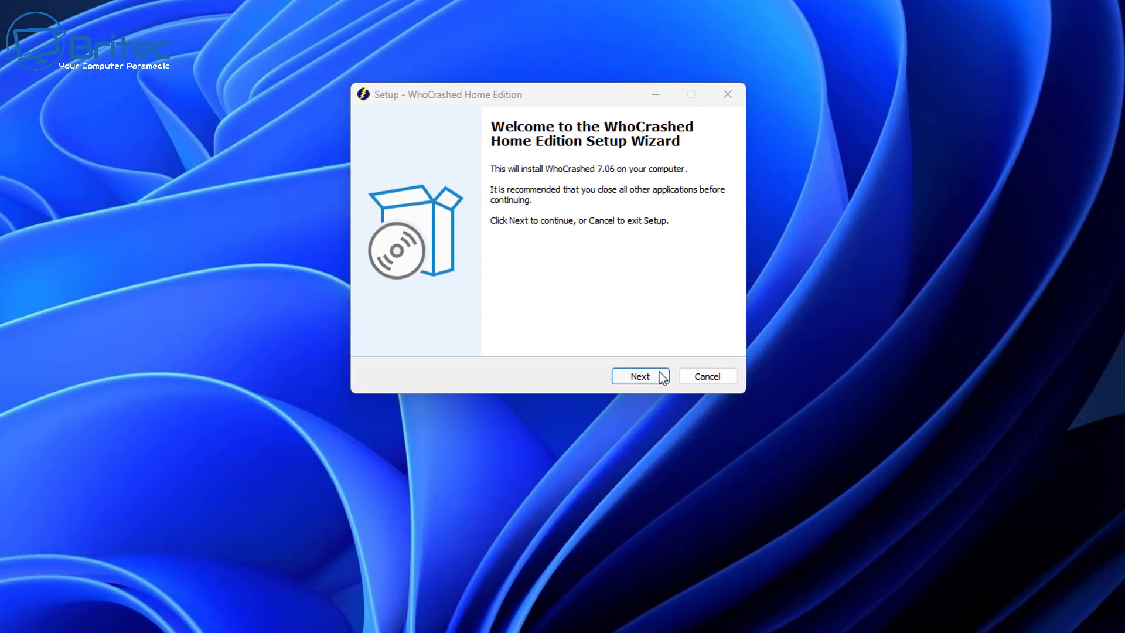
# Install WhoCrashed 7.06 Home Edition with default location, Start Menu folder and tasks, then launch it
pyautogui.click(618, 296)
pyautogui.click(424, 441)
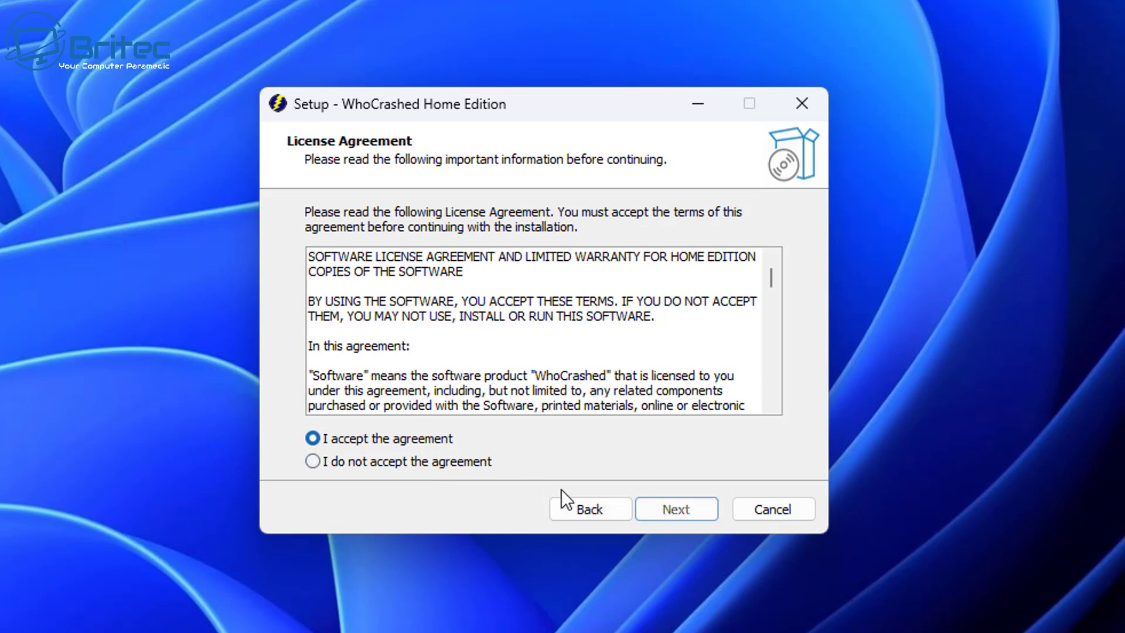
pyautogui.click(676, 506)
pyautogui.click(676, 507)
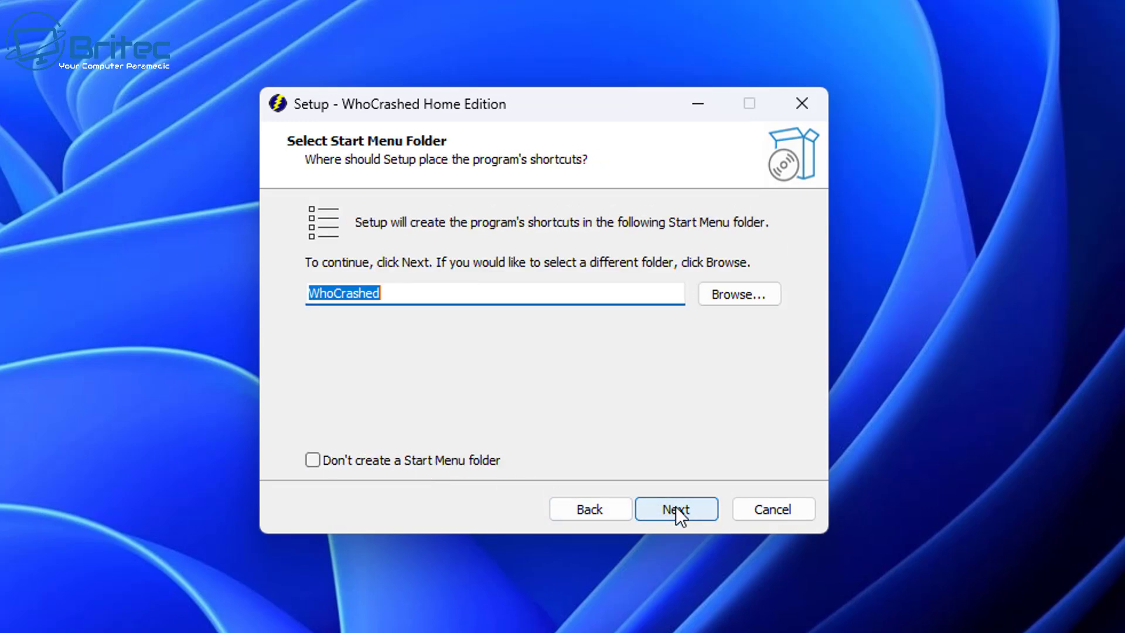
pyautogui.click(677, 507)
pyautogui.click(676, 506)
pyautogui.click(676, 507)
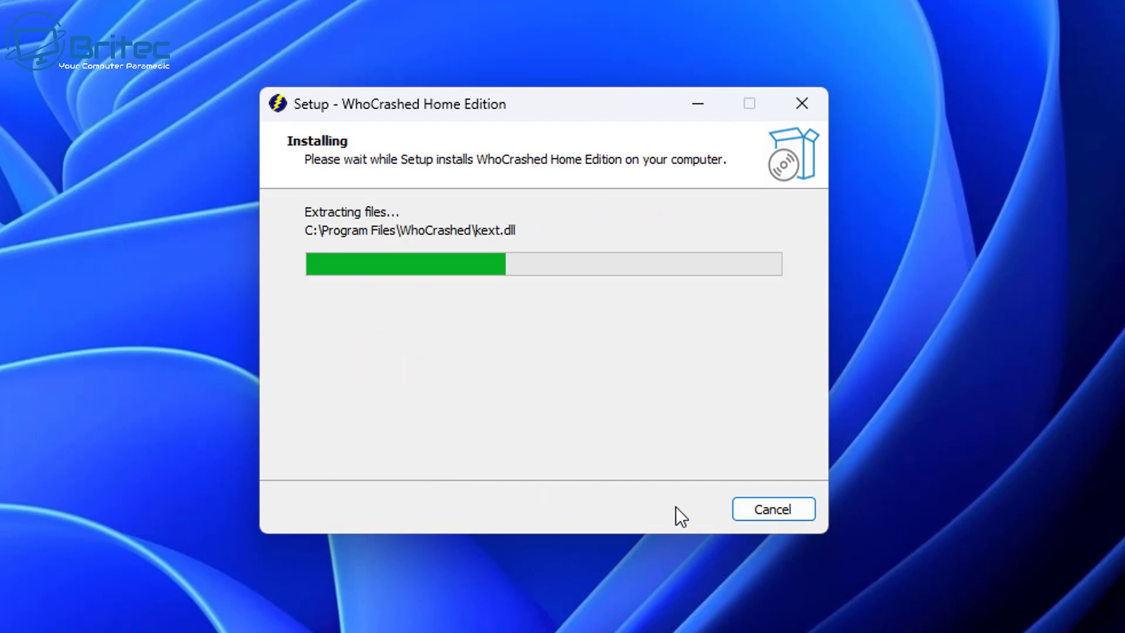
pyautogui.click(657, 516)
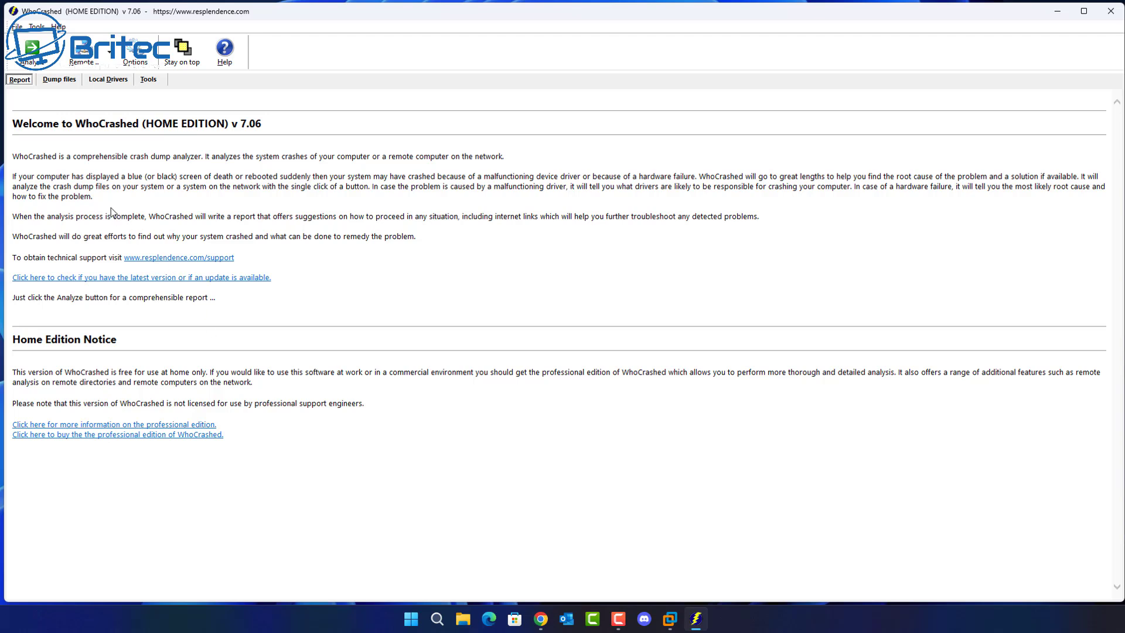
# Analyze this computer's crash dumps, processing all 5 minidump files
pyautogui.click(31, 49)
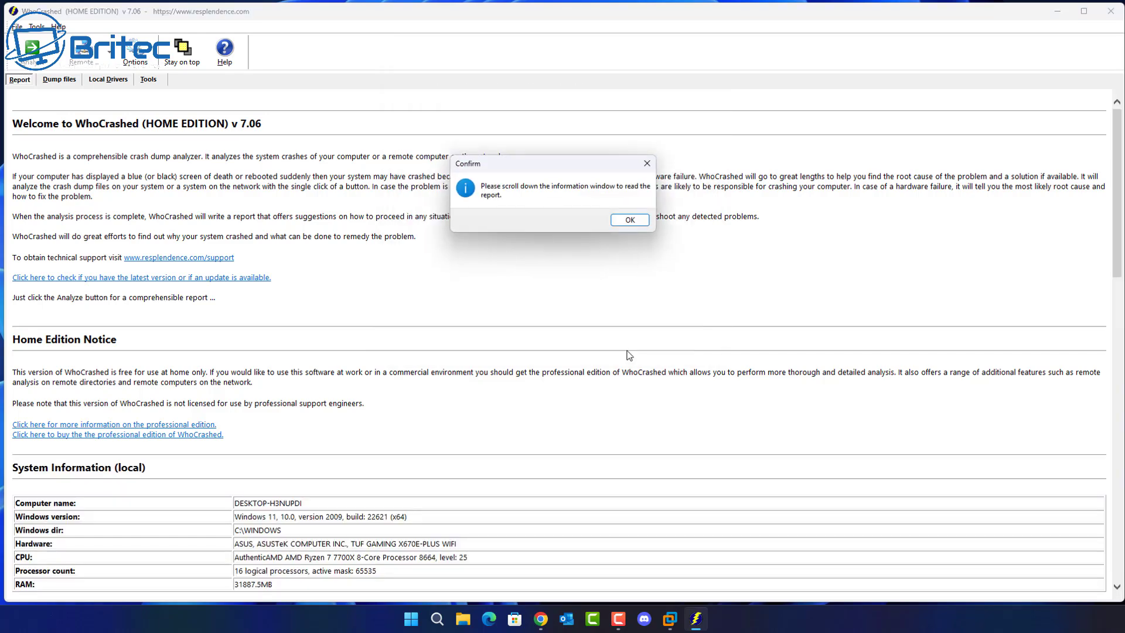
# Dismiss the Confirm notice and scroll through the crash report's SYSTEM SERVICE EXCEPTION entries
pyautogui.click(630, 220)
pyautogui.scroll(-12, 633, 333)
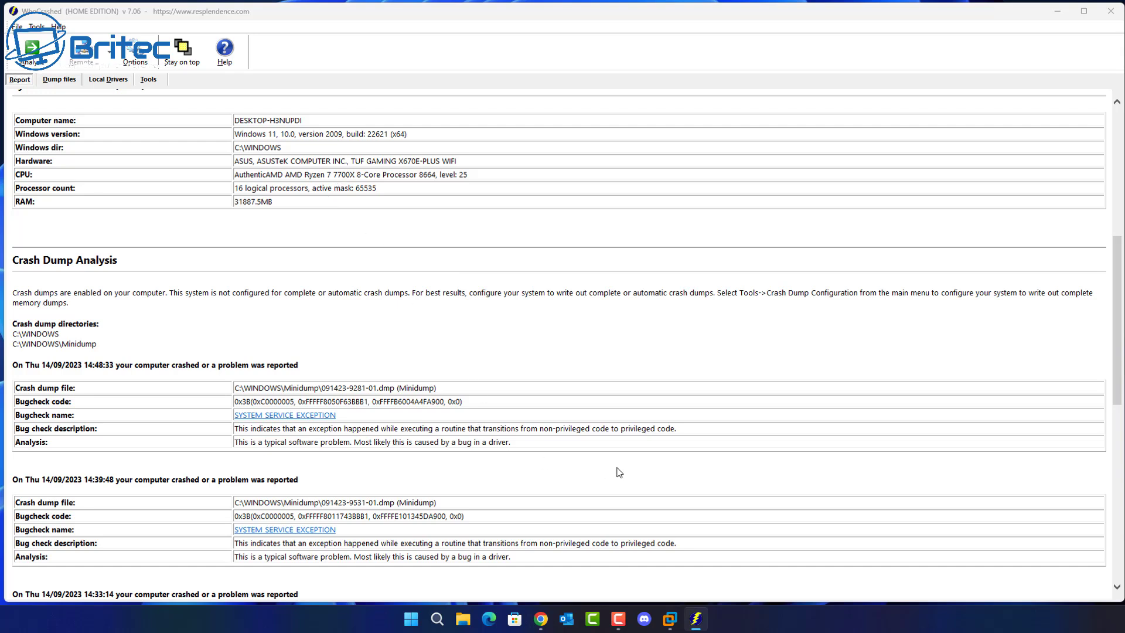
pyautogui.scroll(-4, 615, 473)
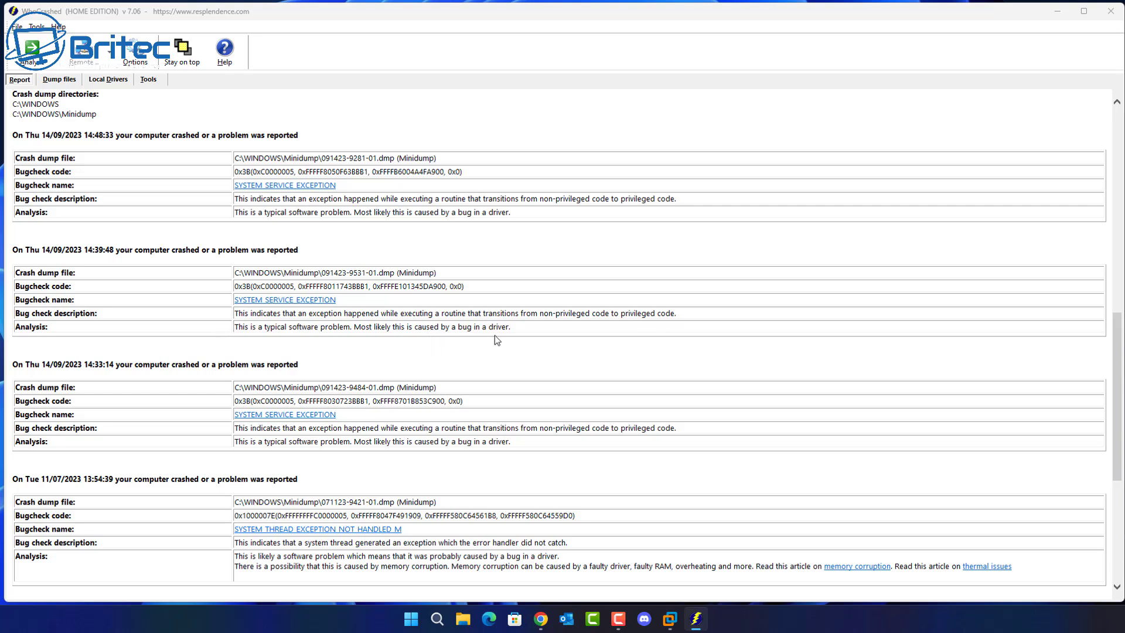
pyautogui.scroll(-5, 496, 340)
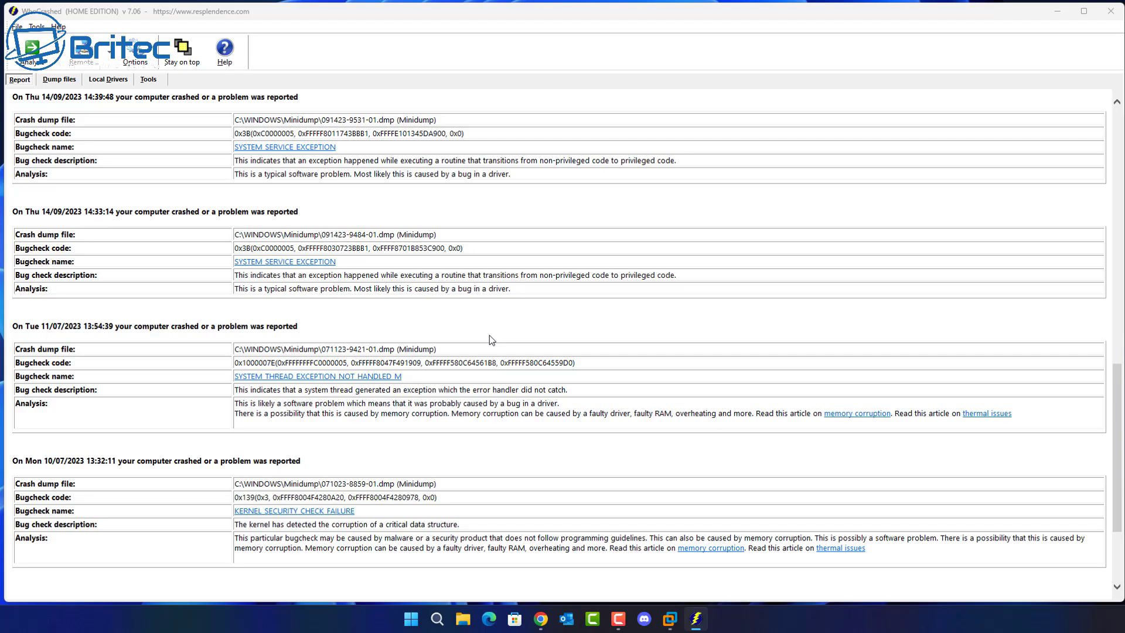
pyautogui.scroll(15, 489, 335)
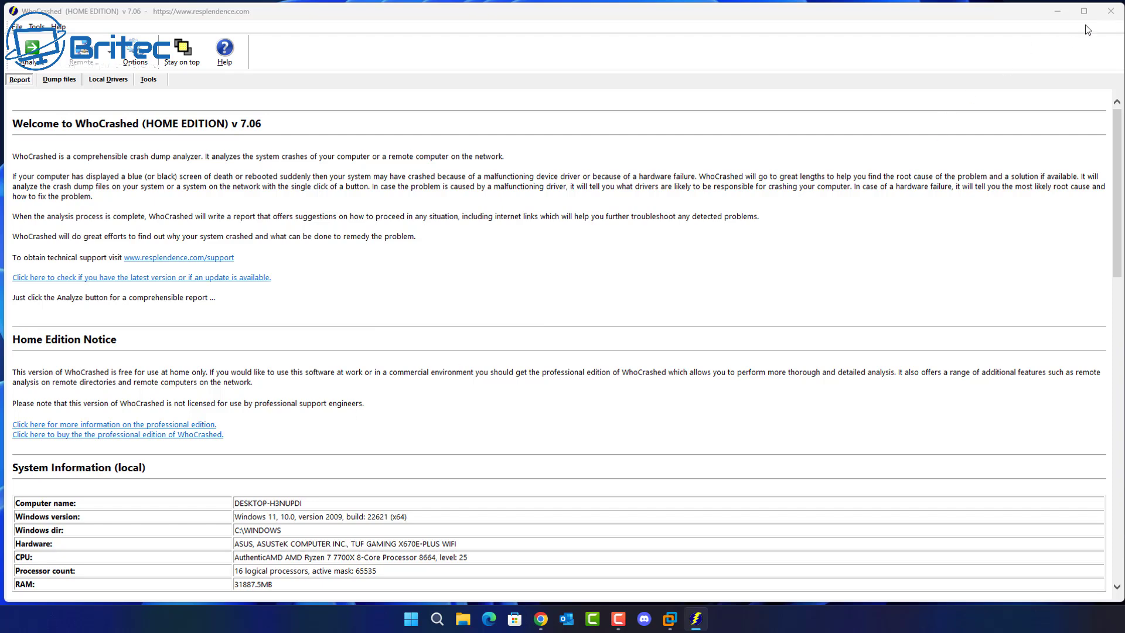
# Close WhoCrashed and open the System > About page from the Start button's quick links
pyautogui.click(1109, 12)
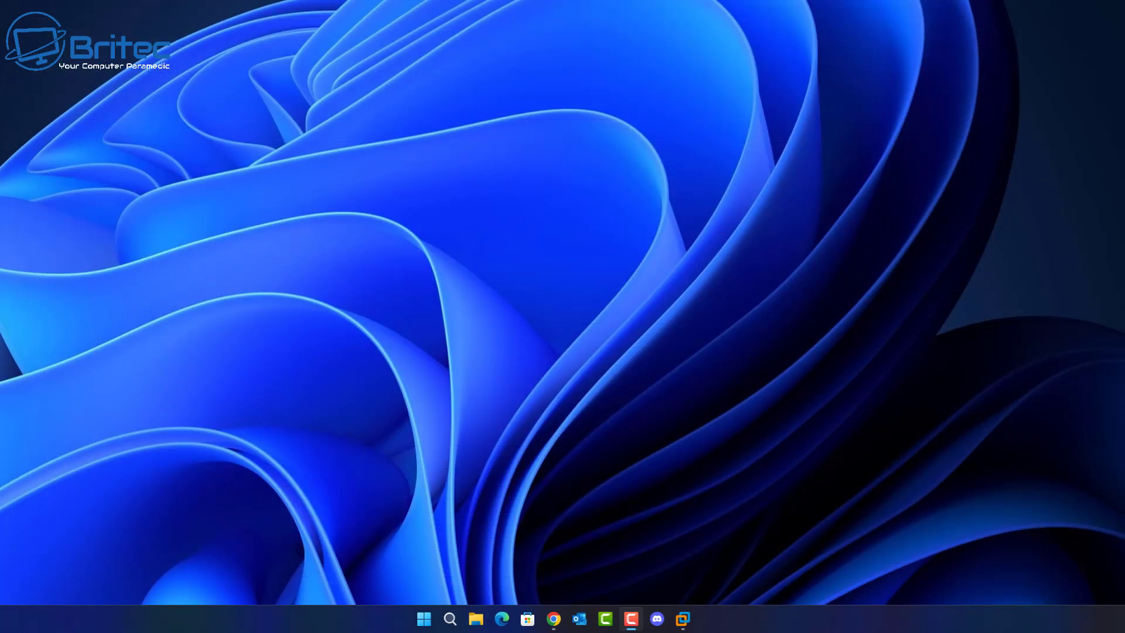
pyautogui.rightClick(424, 619)
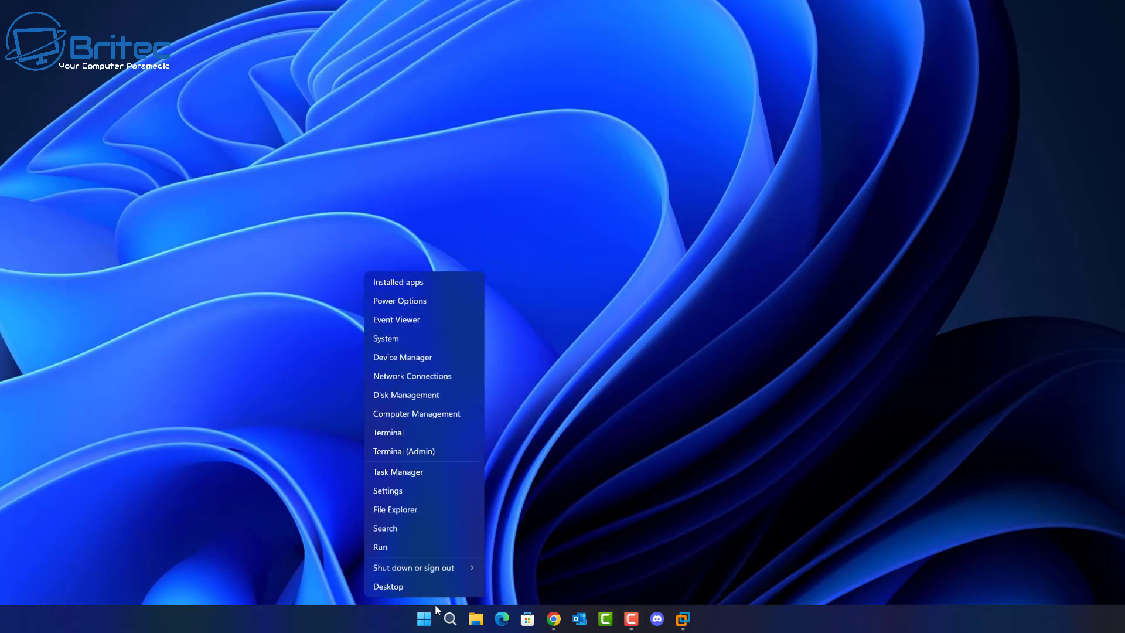
pyautogui.click(424, 334)
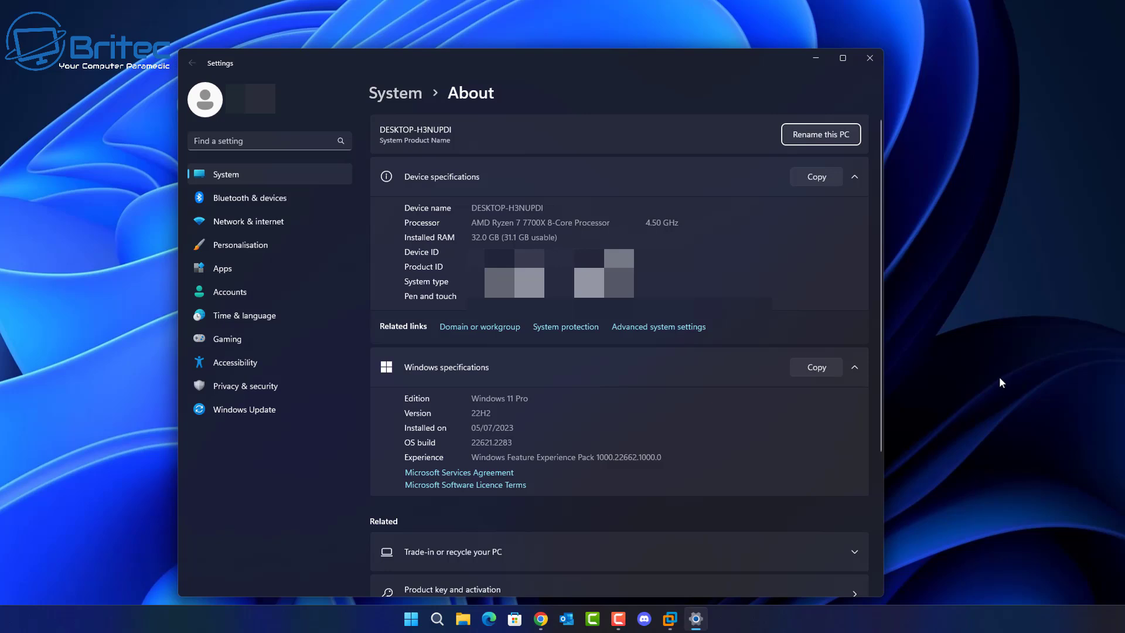
# Close Settings and open the Help menu of VMware Workstation 15.5 Pro
pyautogui.click(879, 58)
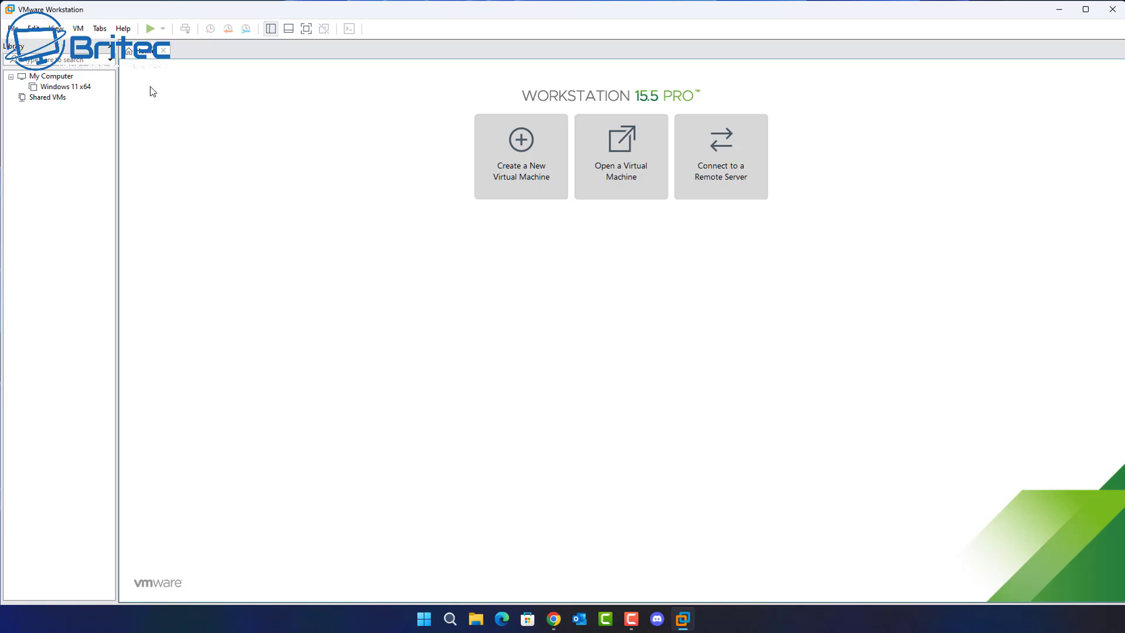
pyautogui.click(125, 30)
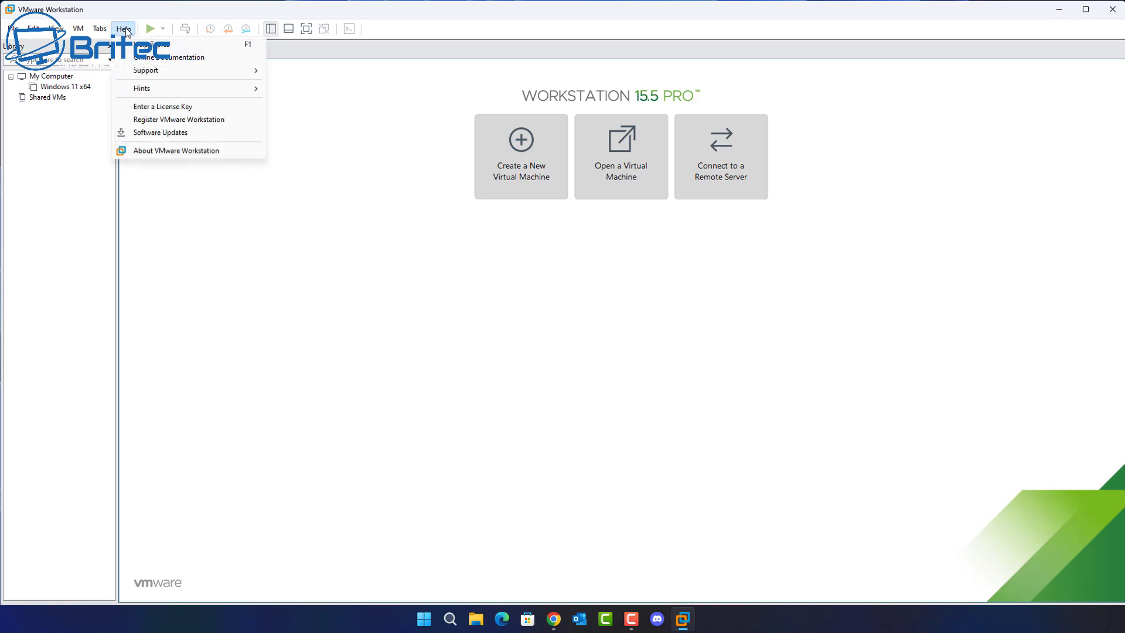
# Check Help > Software Updates until version 15.5.7 is offered as a free update
pyautogui.click(163, 133)
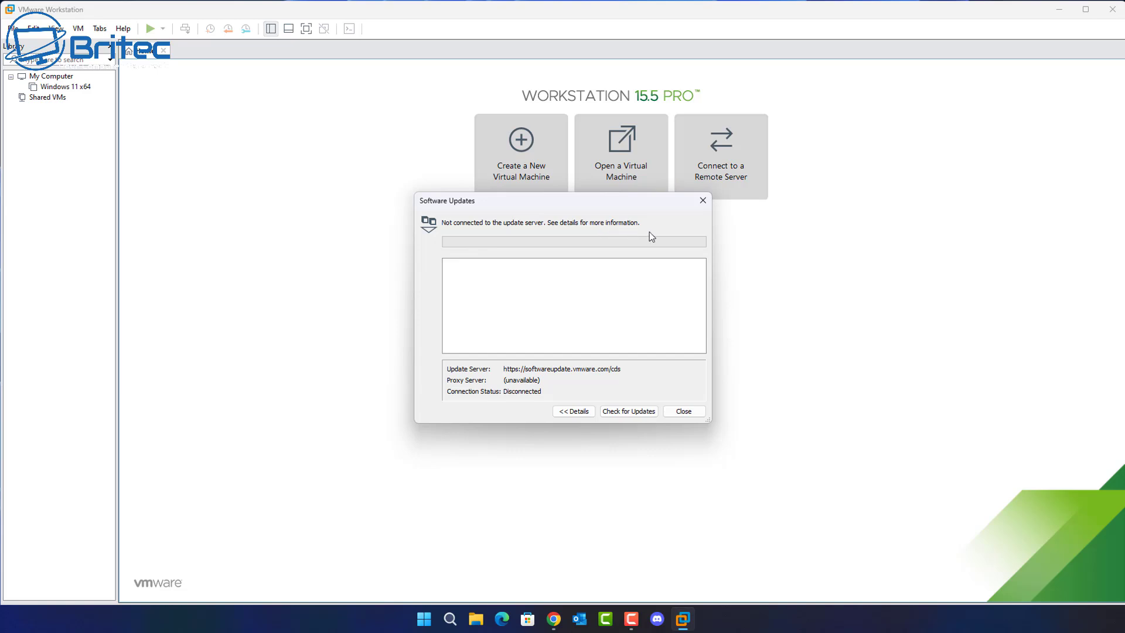
pyautogui.click(628, 415)
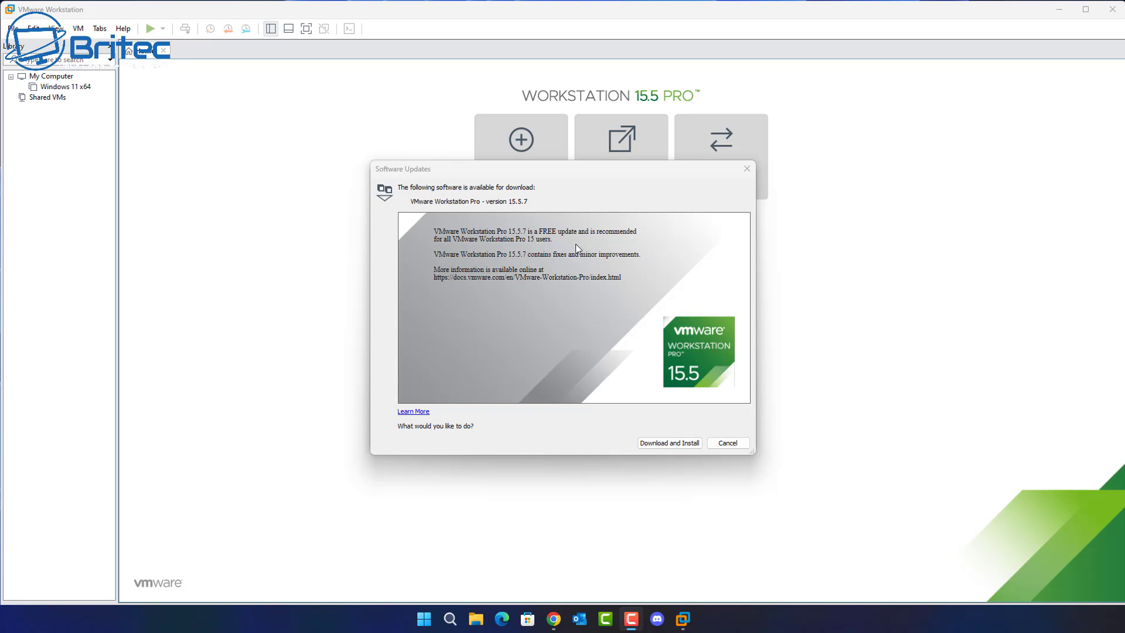
# Install version 15.5.7 at the default location, ignoring the files-in-use warning, through to completion
pyautogui.click(669, 444)
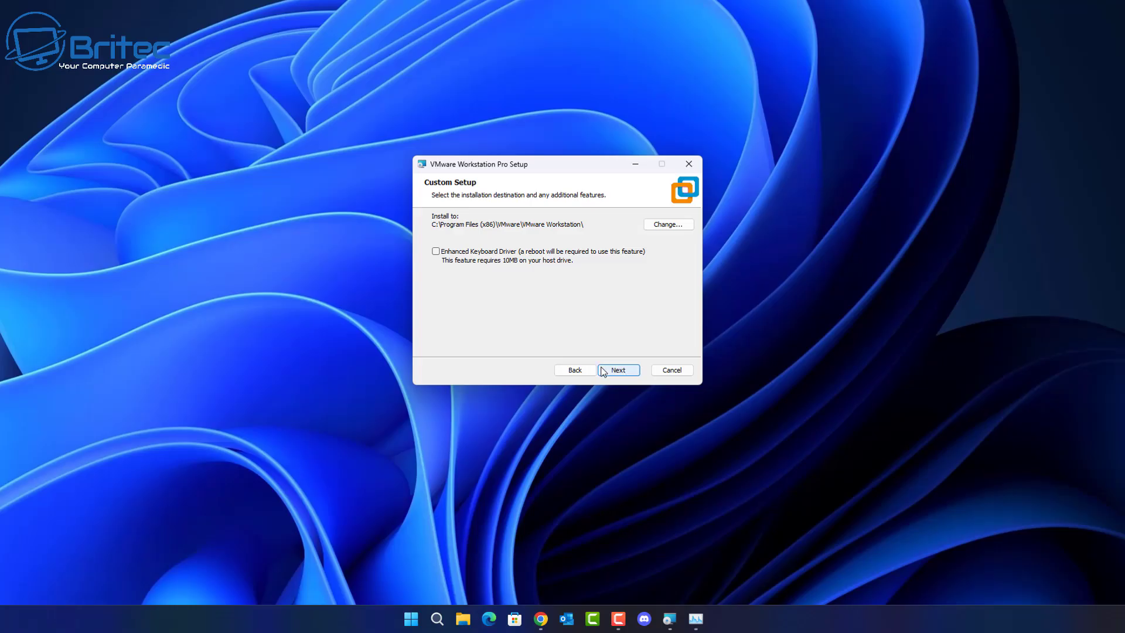
pyautogui.click(620, 376)
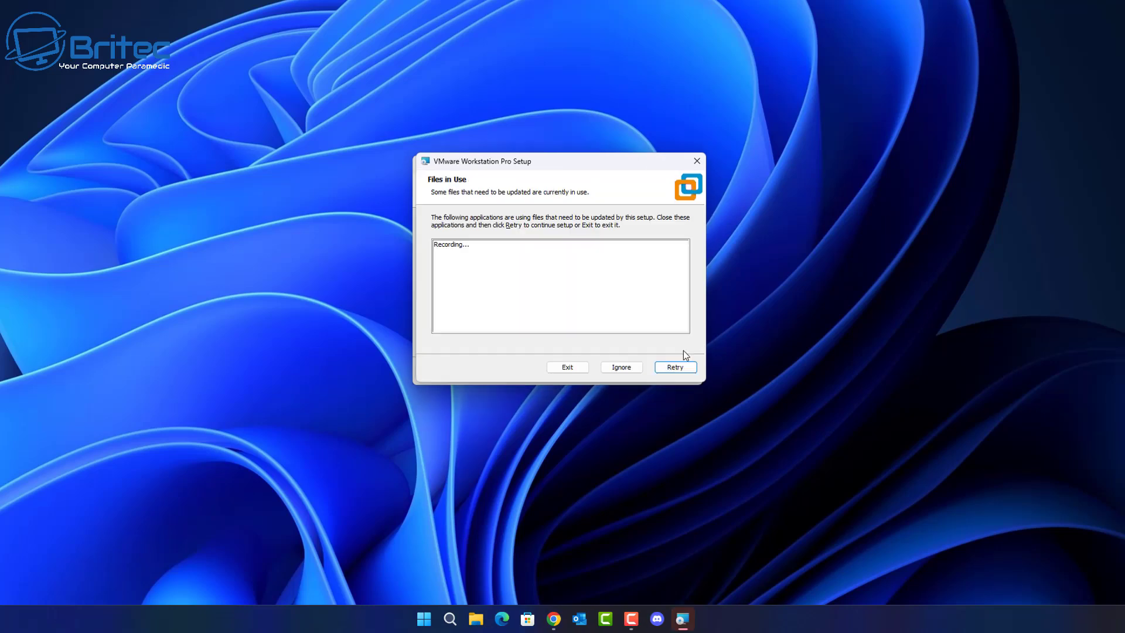
pyautogui.click(634, 369)
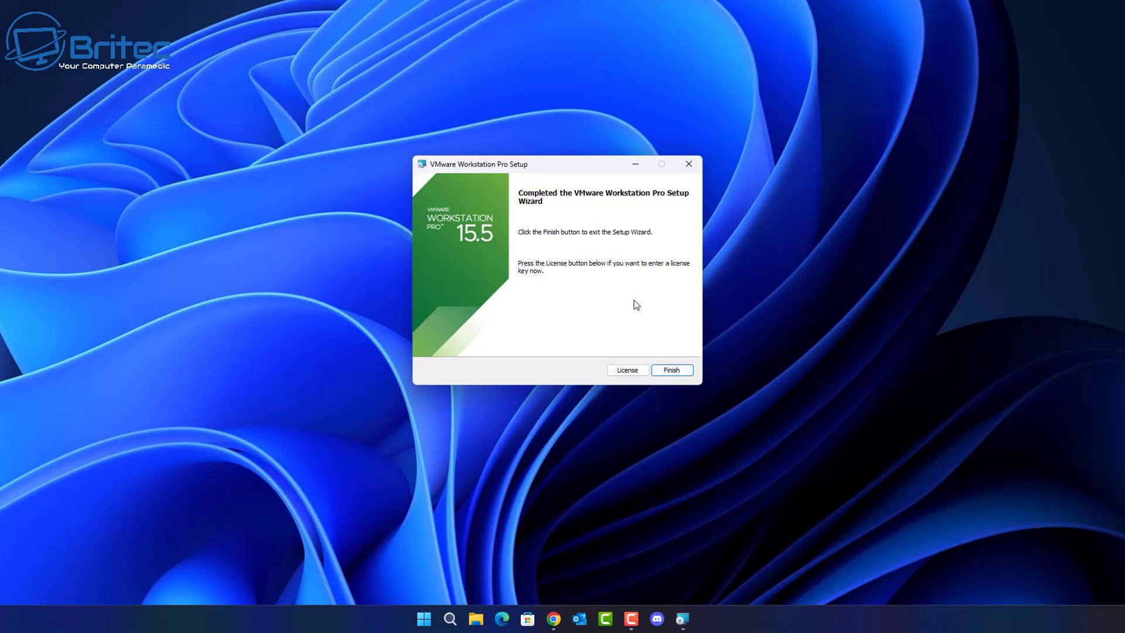
pyautogui.click(627, 368)
# Close the finished 15.5 wizard and launch VMware-workstation-full-17.0.2-21581411 from Downloads
pyautogui.press('Return')
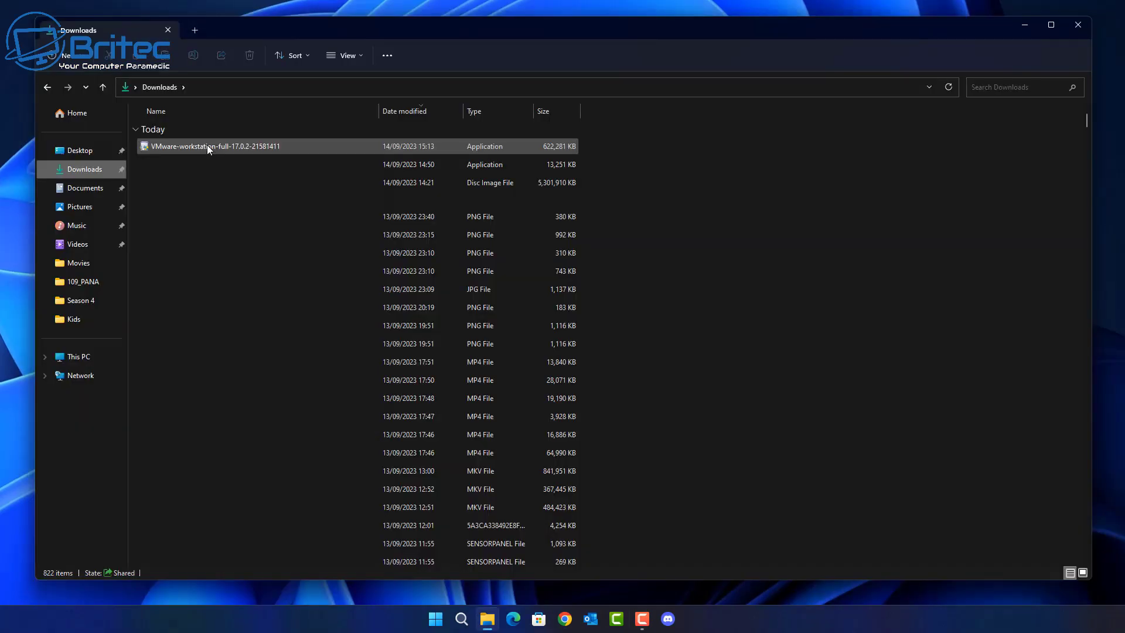
pyautogui.click(206, 146)
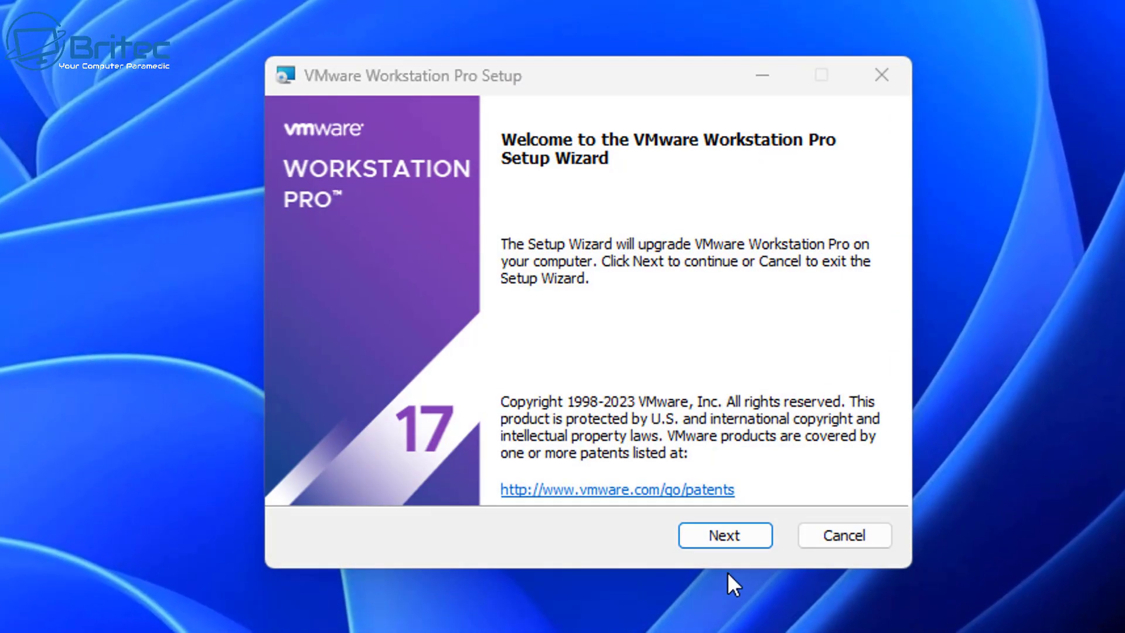
# Accept the licence, keep default location, features, user experience and shortcuts, and upgrade to Workstation 17
pyautogui.click(731, 539)
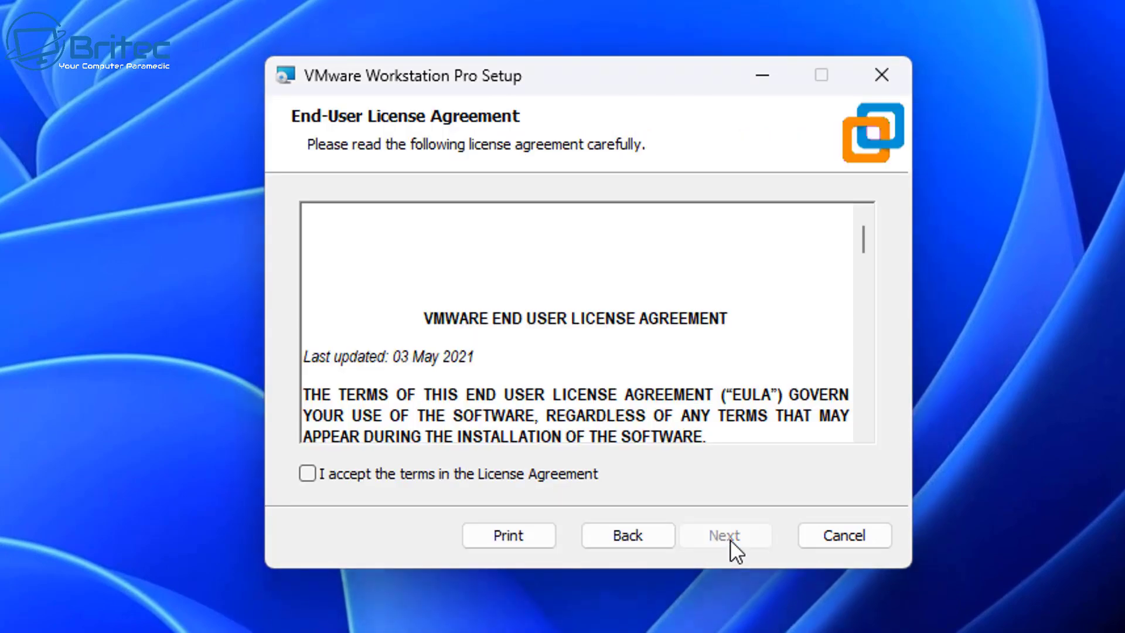
pyautogui.click(344, 473)
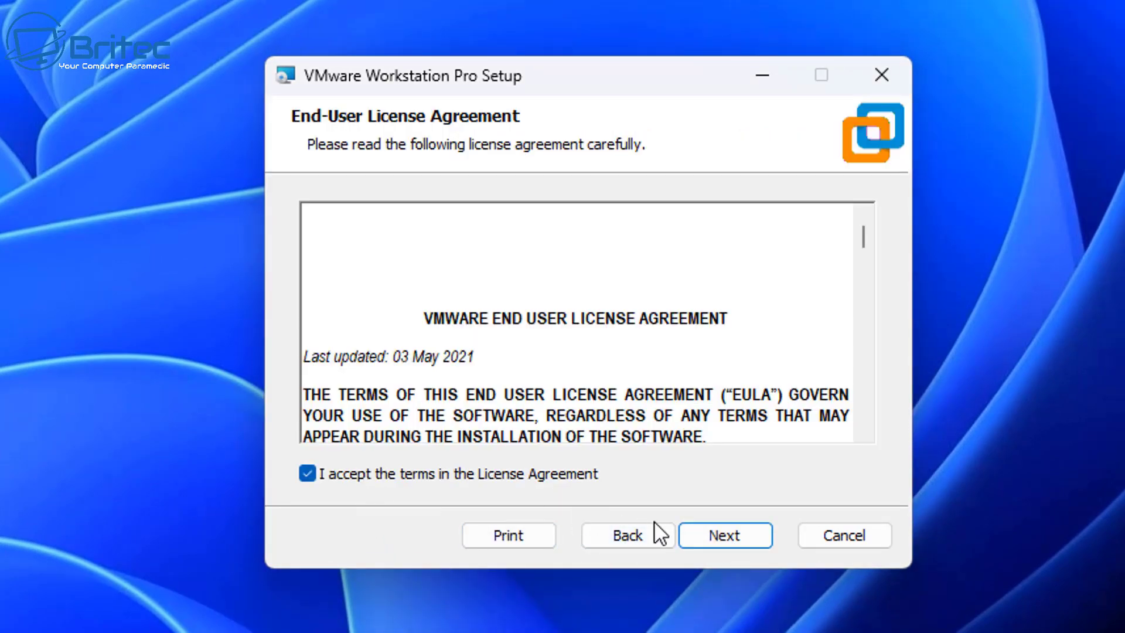
pyautogui.click(697, 544)
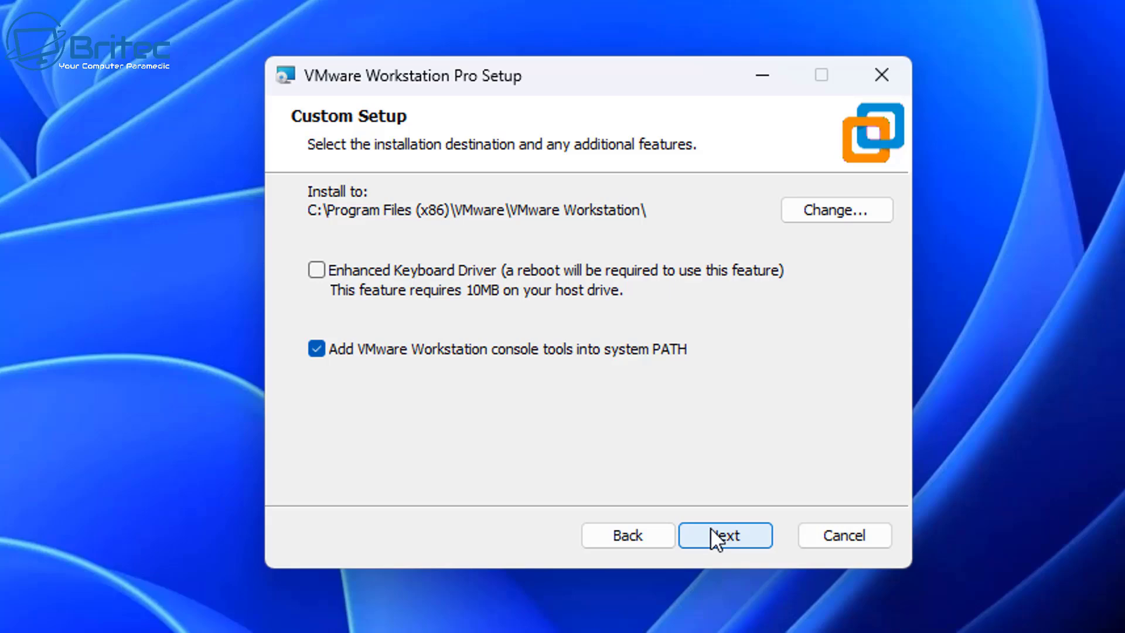
pyautogui.click(710, 527)
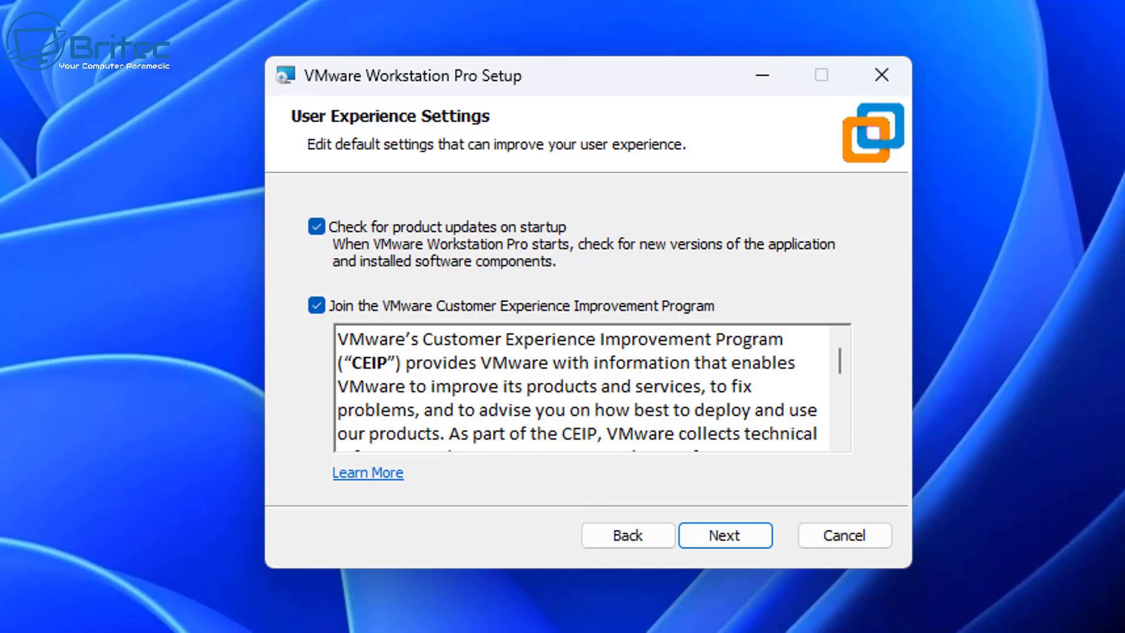
pyautogui.press('Return')
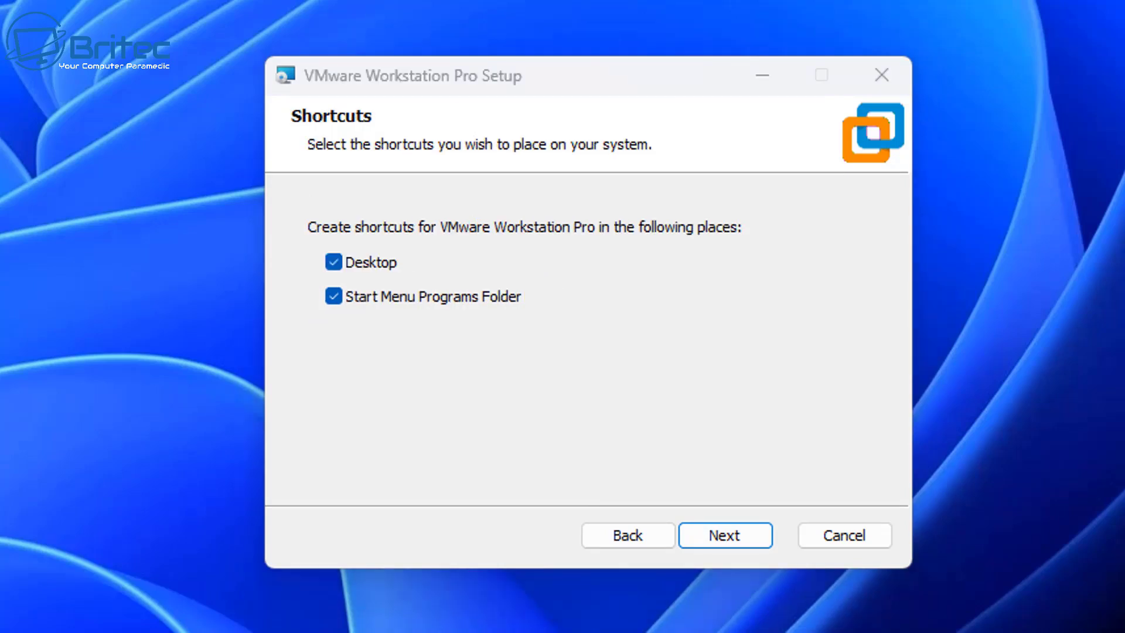
pyautogui.click(722, 536)
pyautogui.click(722, 535)
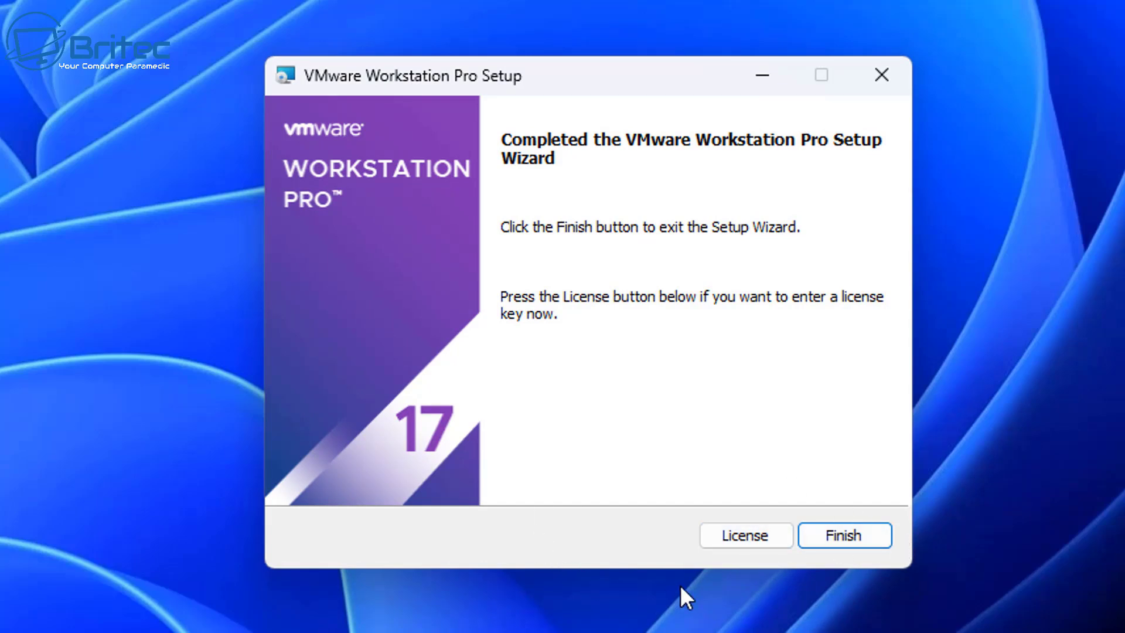
# Finish the VMware Workstation Pro 17 installation and close the setup wizard
pyautogui.click(842, 535)
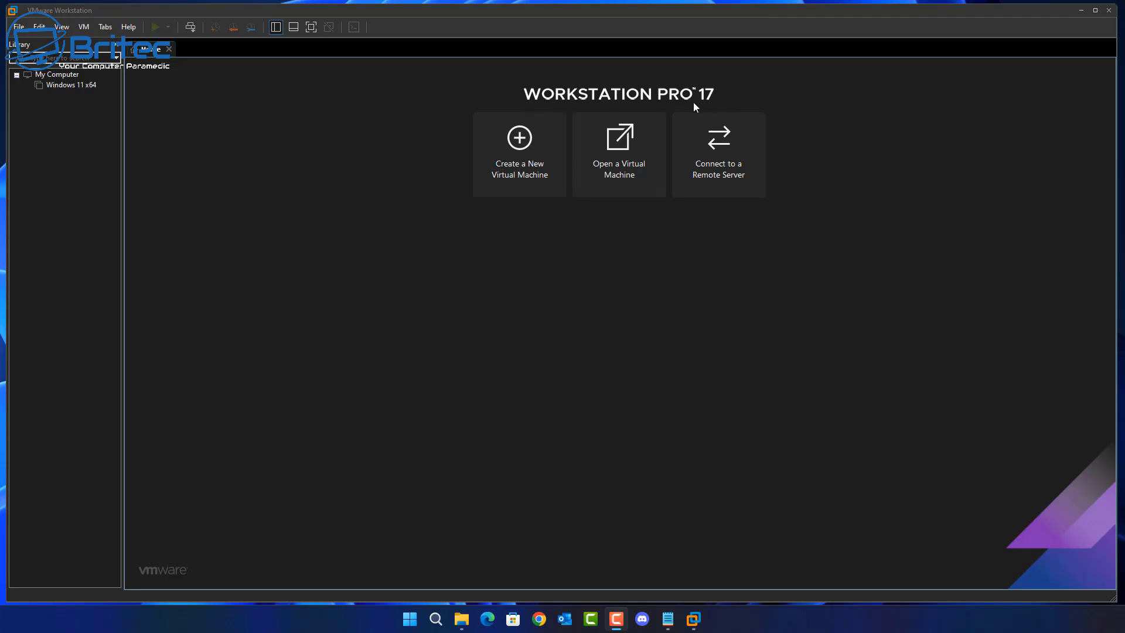
# Power on the Windows 11 x64 virtual machine and enlarge the VMware window
pyautogui.click(71, 88)
pyautogui.click(71, 86)
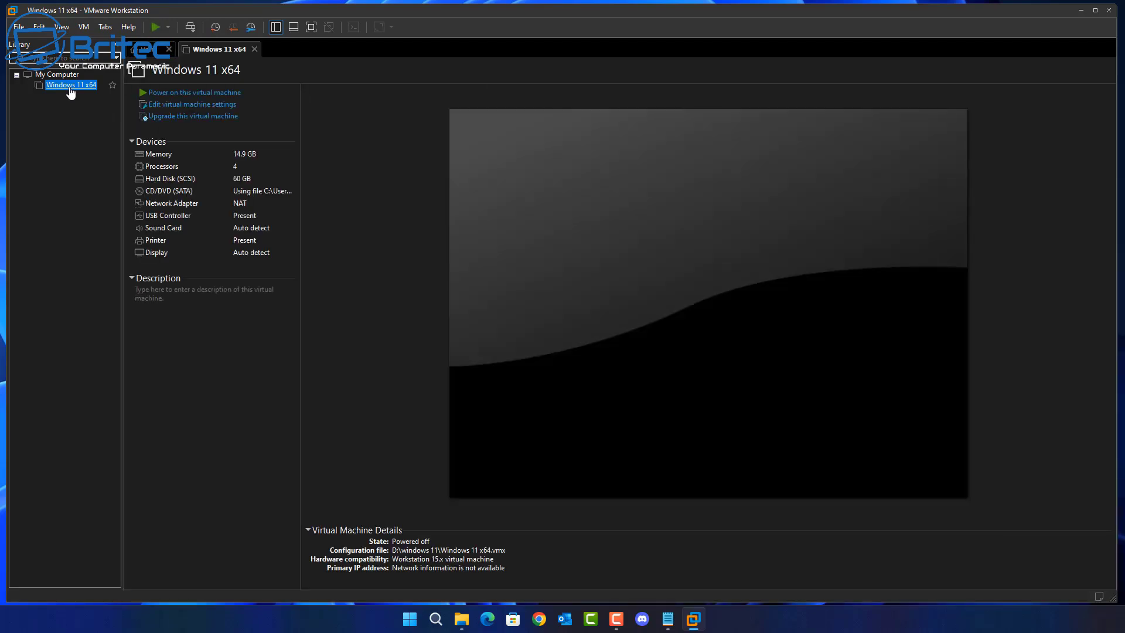
pyautogui.click(218, 94)
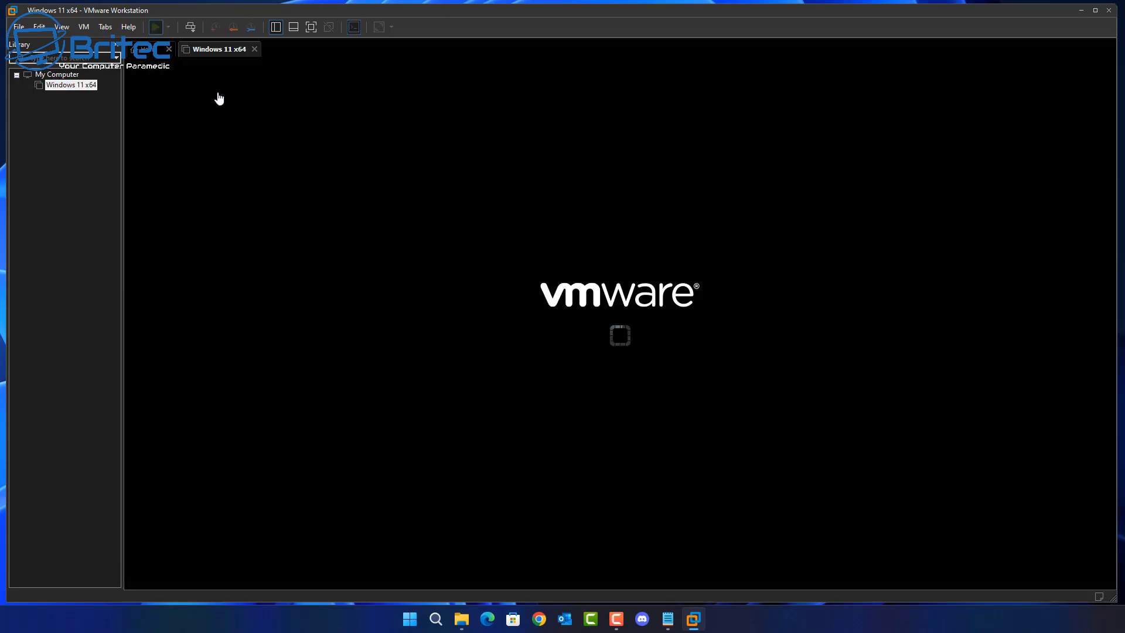
pyautogui.click(1095, 10)
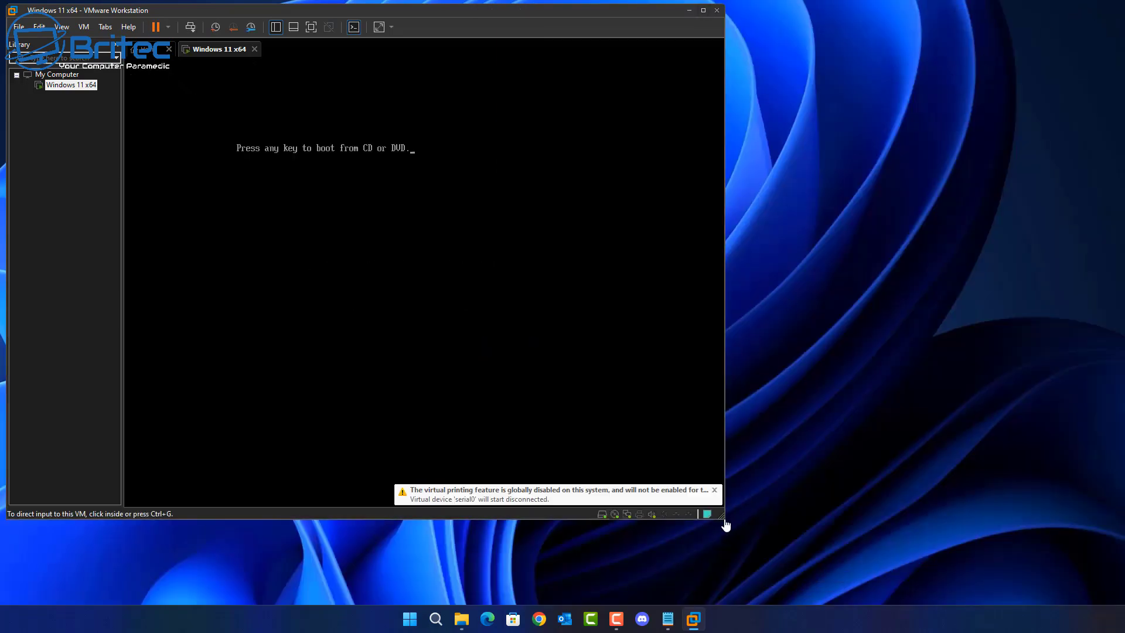
pyautogui.moveTo(723, 519); pyautogui.dragTo(1015, 587)
# Boot the VM from the Windows disc into Windows Setup, then minimize VMware to the desktop
pyautogui.click(720, 384)
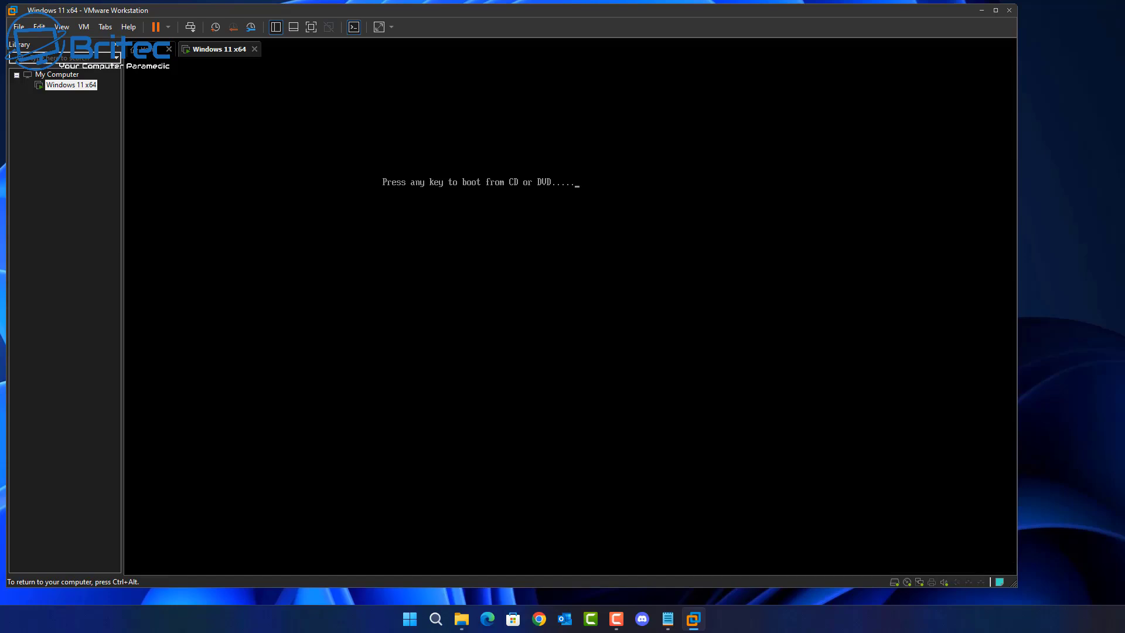
pyautogui.press('Return')
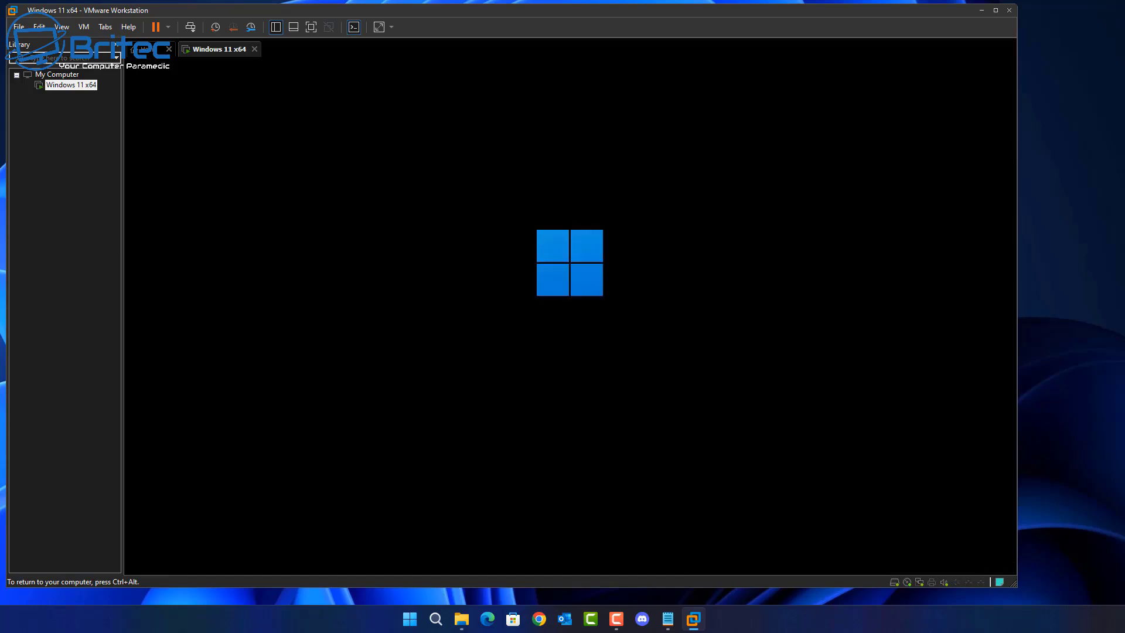
pyautogui.hotkey('ctrl', 'alt')
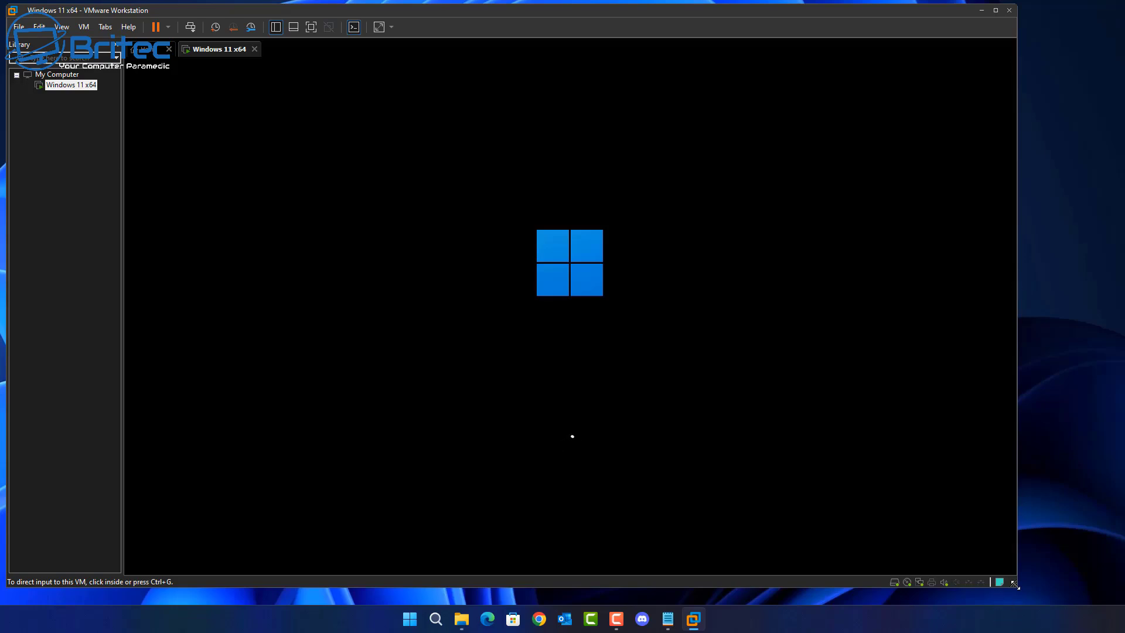
pyautogui.moveTo(1056, 599); pyautogui.dragTo(1117, 601)
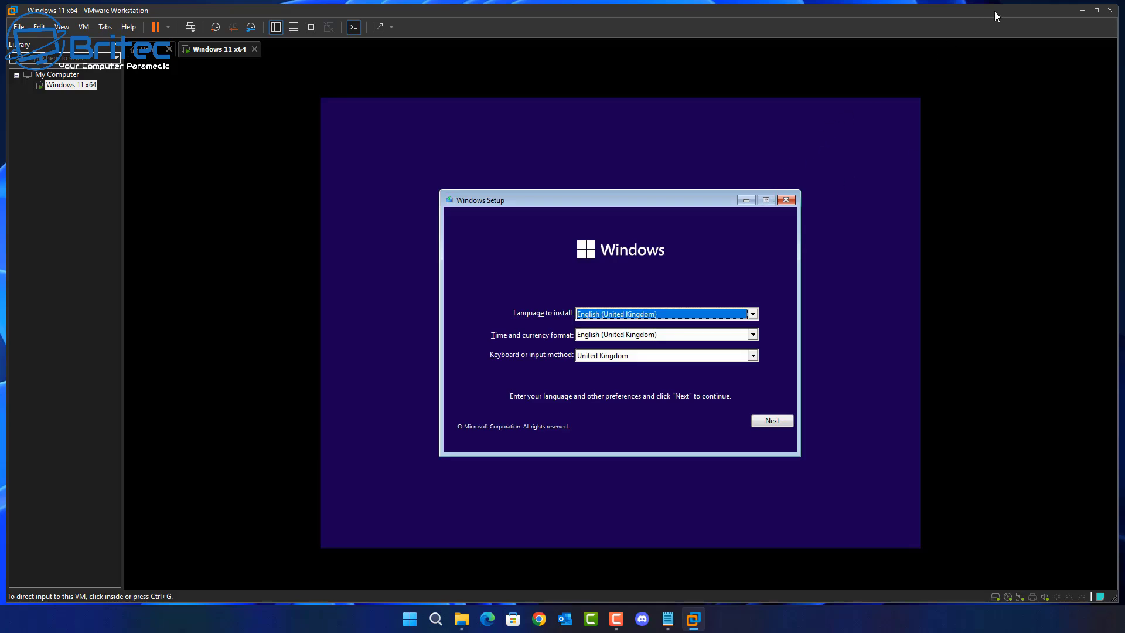
pyautogui.click(1083, 10)
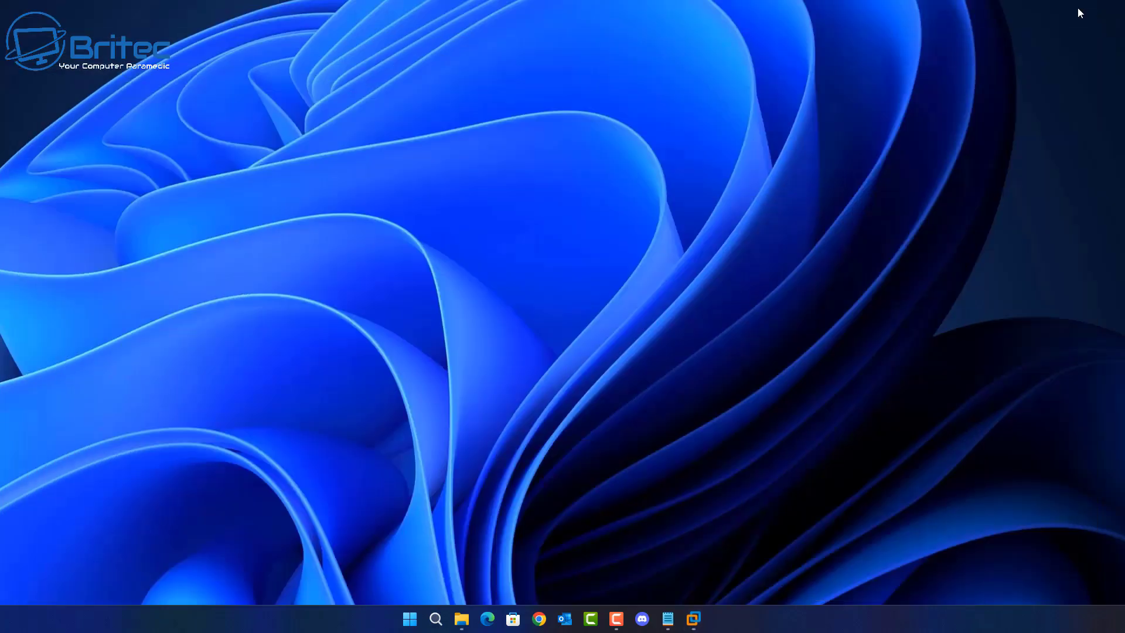